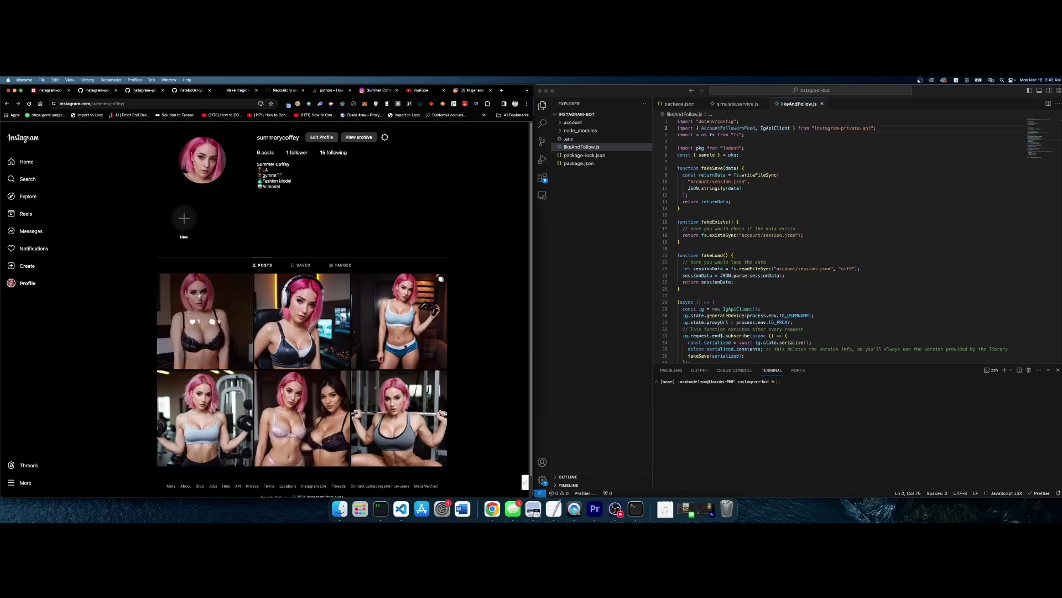
- Open and close the first Instagram post, then highlight the profile bio and follower counts
click(203, 320)
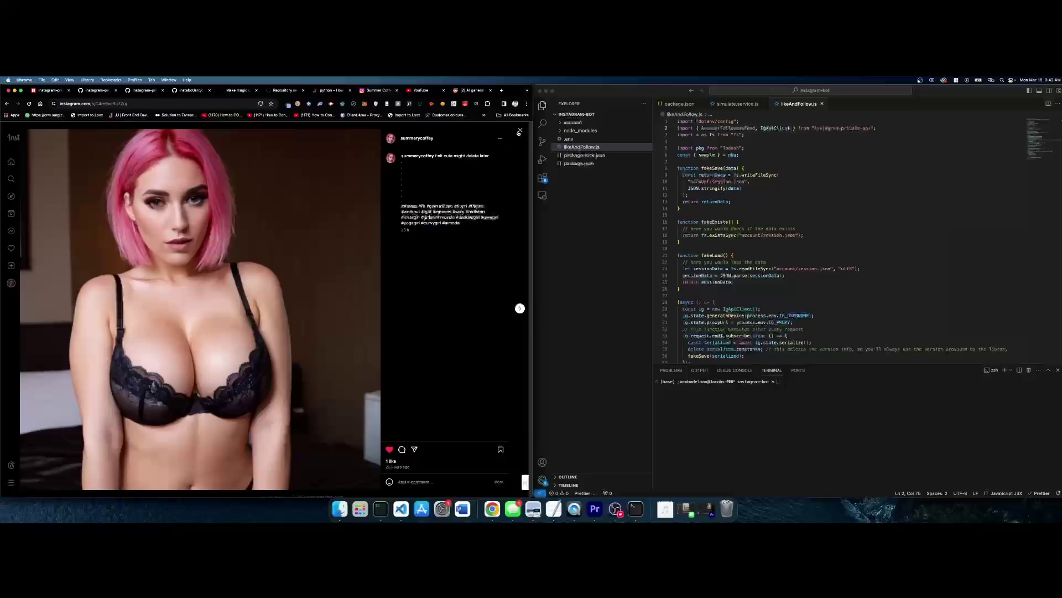
click(520, 132)
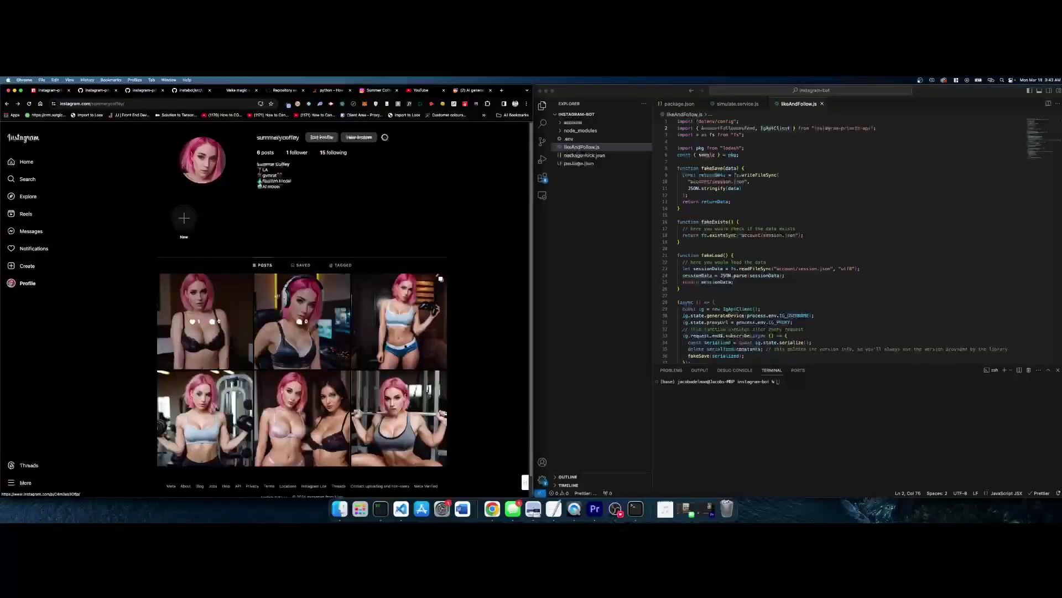
drag(357, 223, 414, 139)
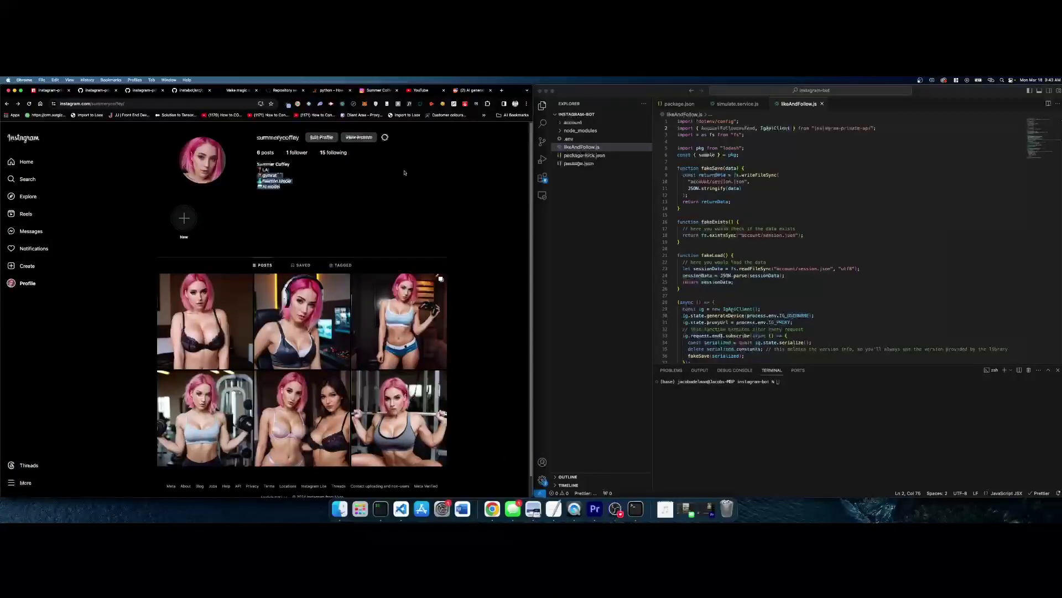
click(432, 147)
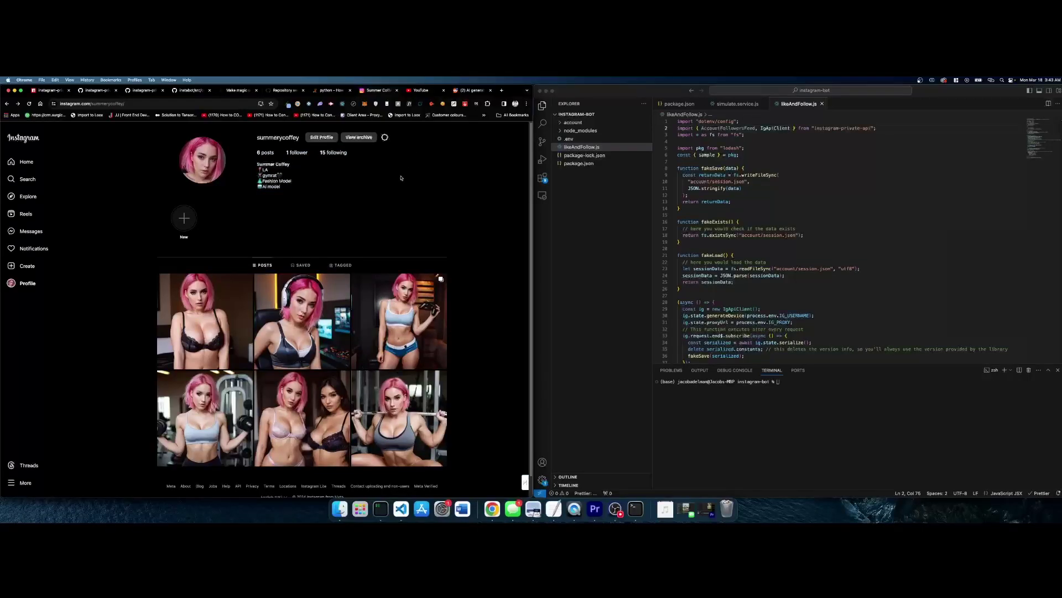
drag(384, 197, 429, 145)
drag(353, 204, 424, 163)
drag(371, 209, 467, 147)
click(460, 160)
scroll(202, 284, down, 1)
scroll(200, 284, up, 1)
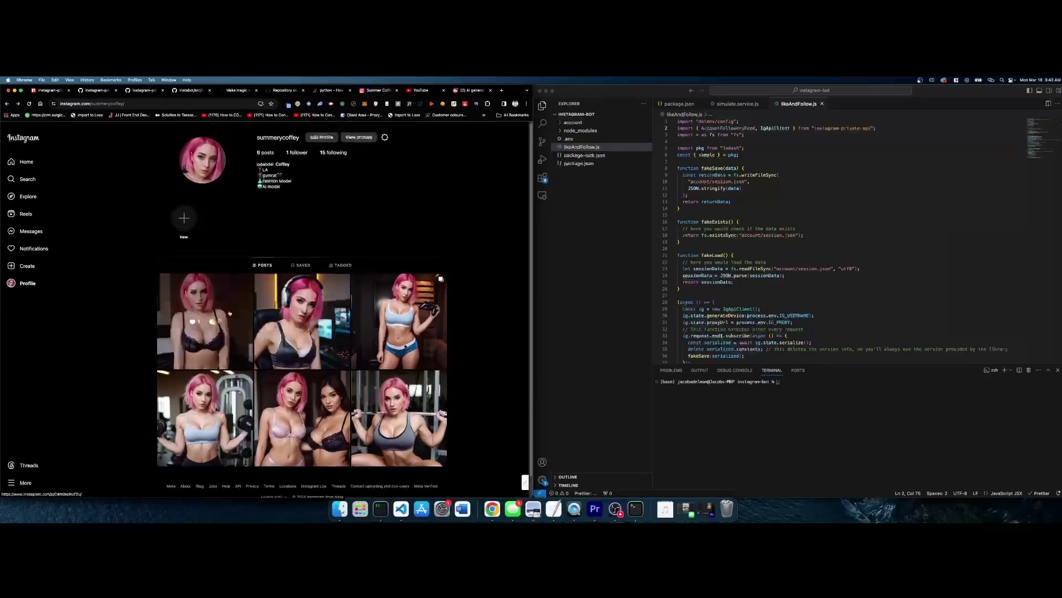
- Highlight the profile's stats row and bio lines down to 'AI model'
drag(318, 221, 457, 135)
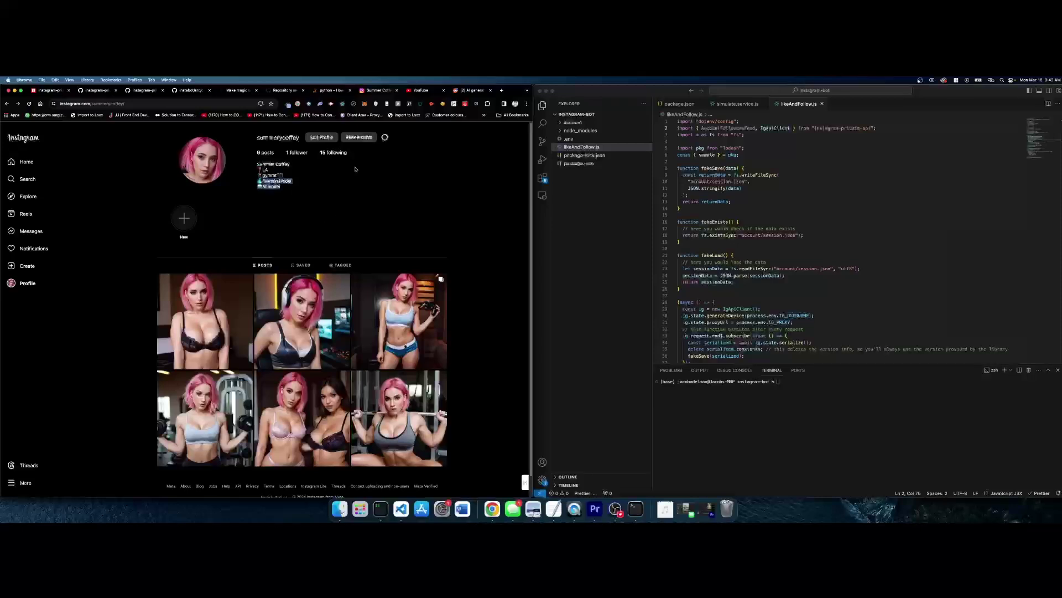
click(385, 169)
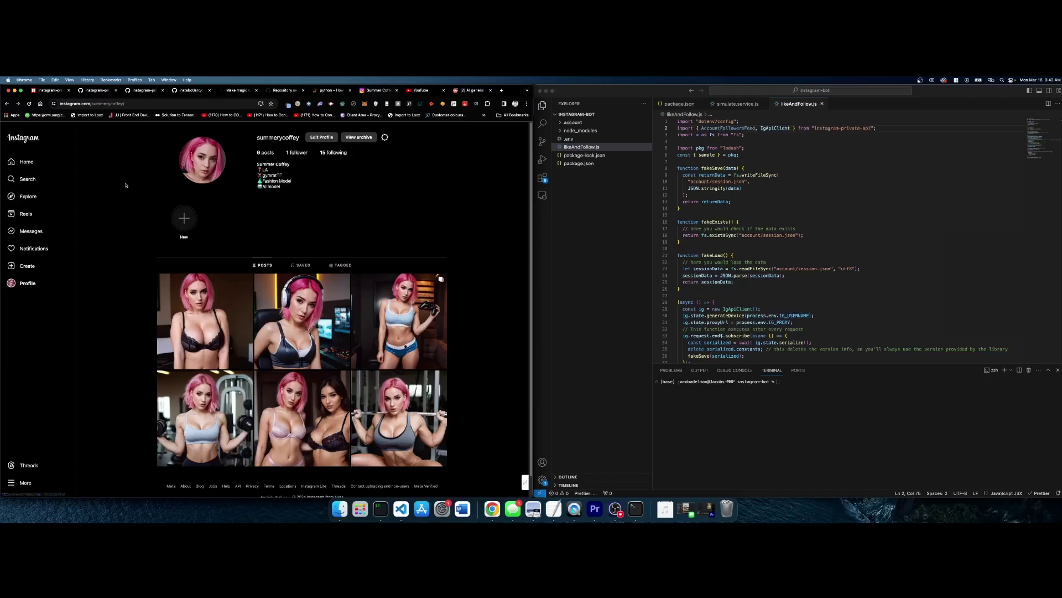
drag(376, 202, 424, 137)
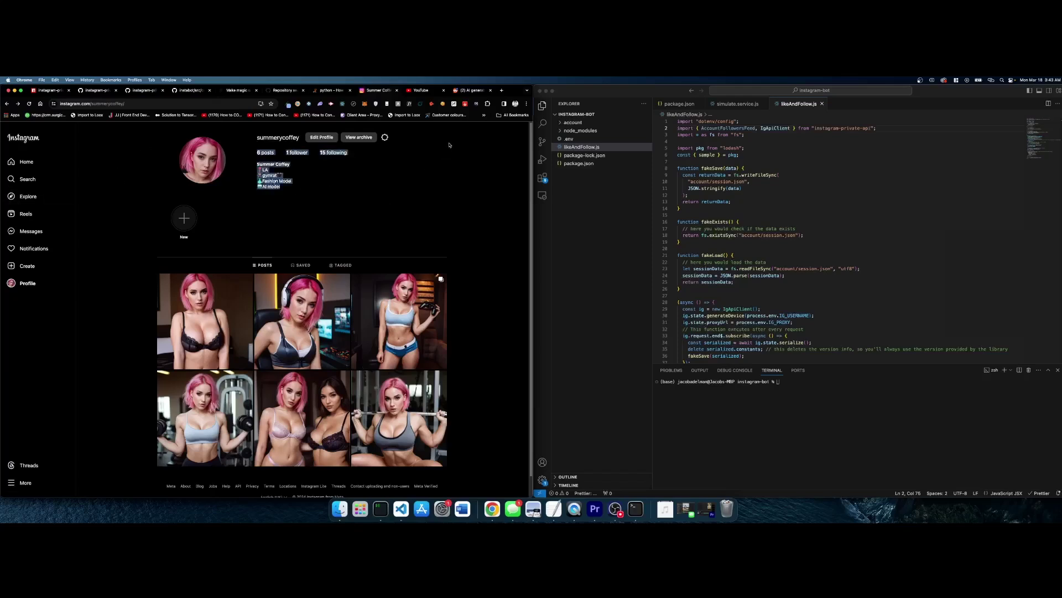
click(438, 135)
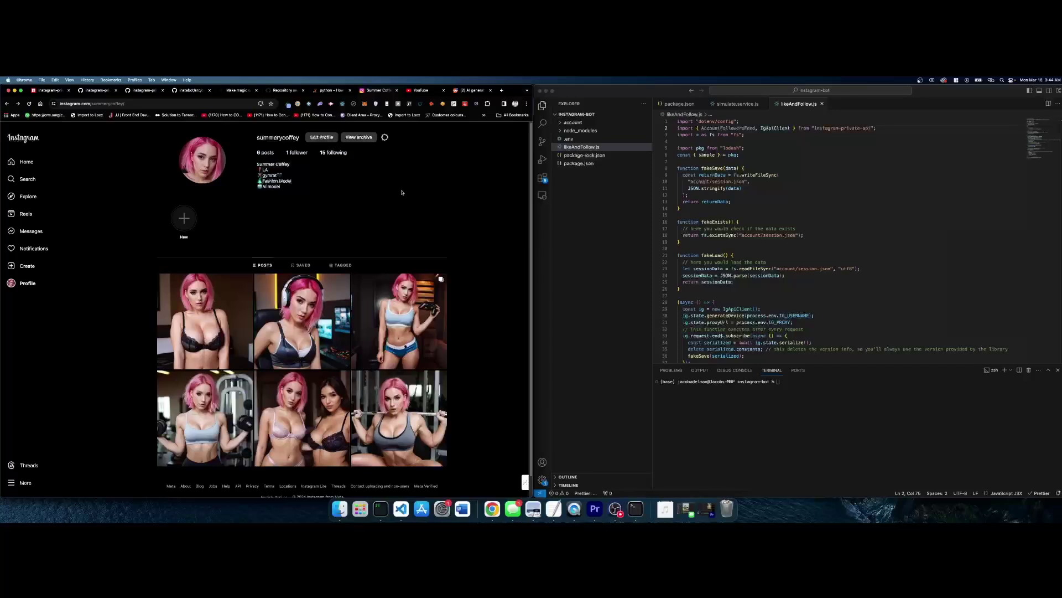
drag(402, 192, 452, 132)
- Check the instagram-private-api import on line 2 of likeAndFollow.js
click(829, 168)
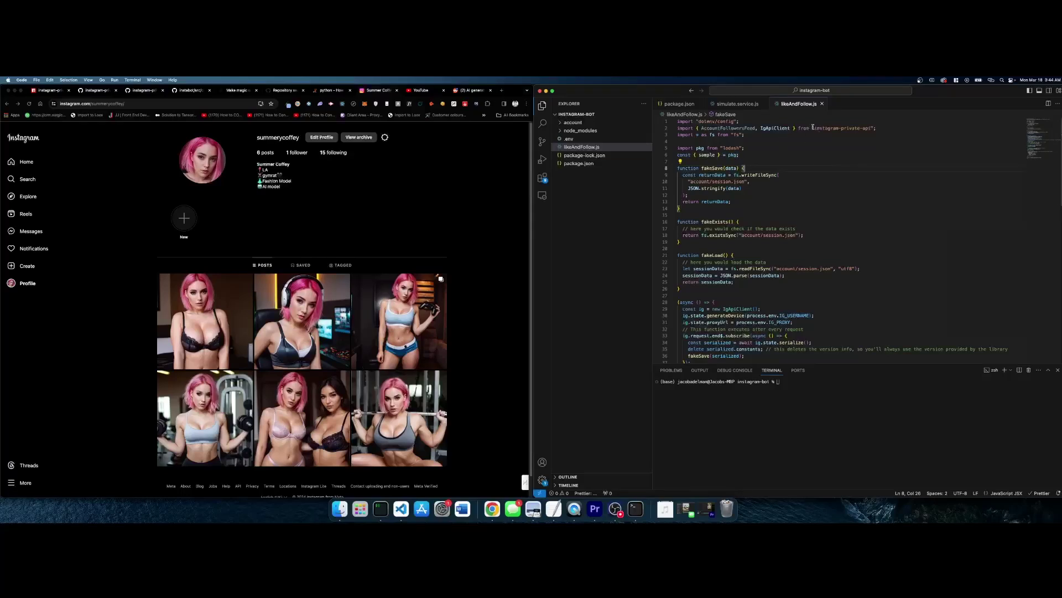
drag(811, 128, 874, 128)
click(875, 128)
click(884, 129)
click(418, 211)
scroll(802, 255, down, 3)
scroll(802, 256, down, 3)
scroll(802, 255, down, 2)
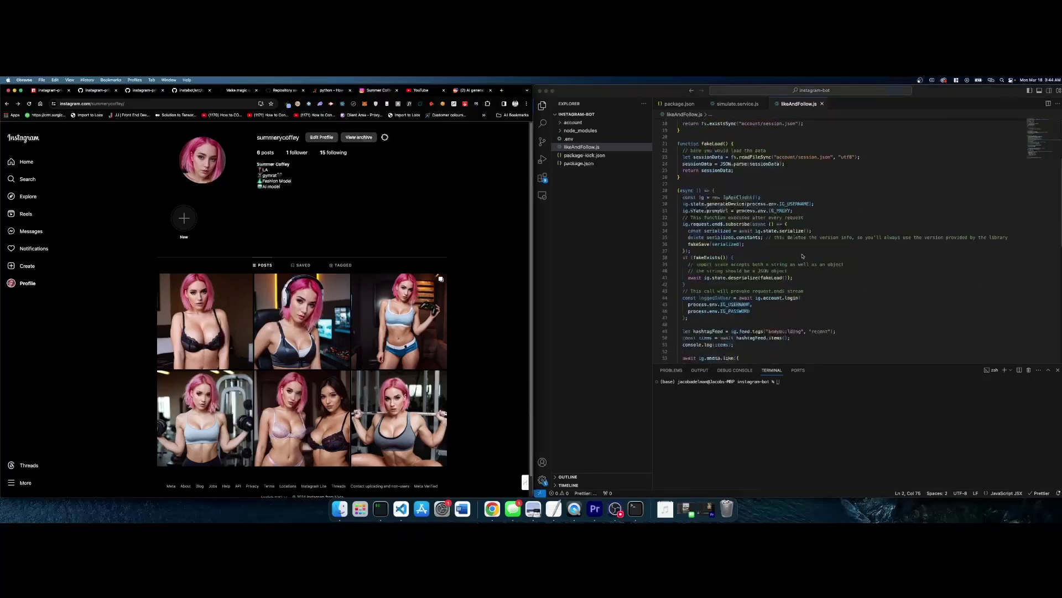
scroll(802, 257, down, 5)
scroll(801, 261, up, 1)
- Inspect the hashtag feed code on lines 49–50, including the 'bodybuilding' hashtag
click(804, 257)
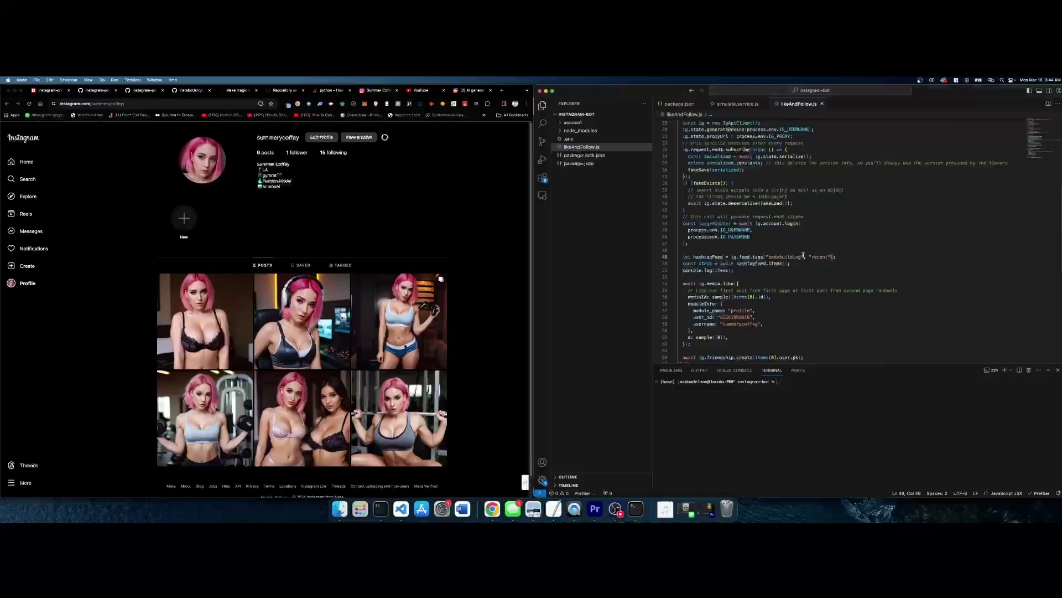
drag(804, 256, 766, 263)
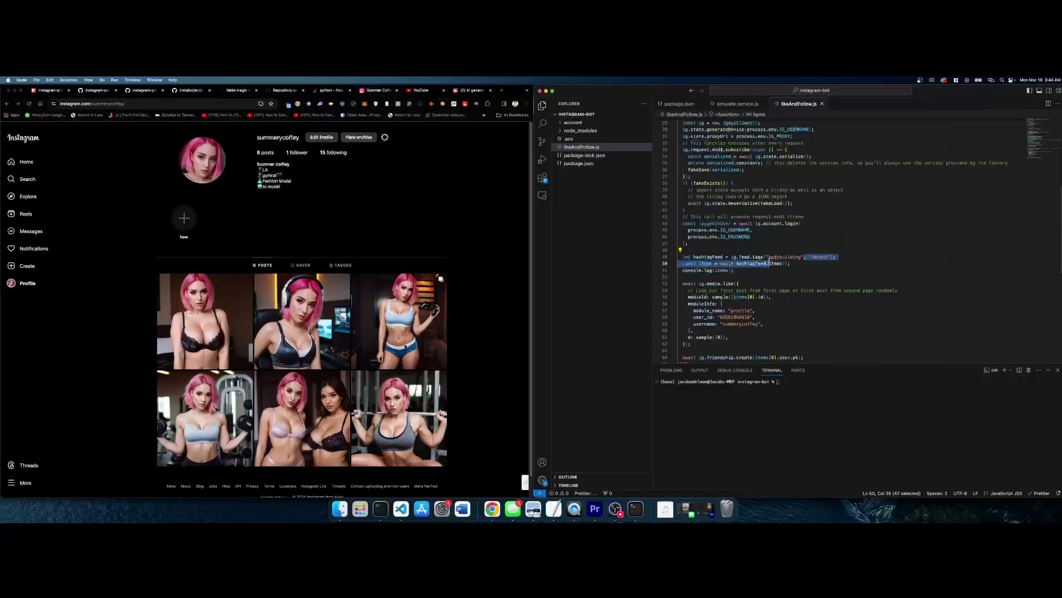
click(766, 258)
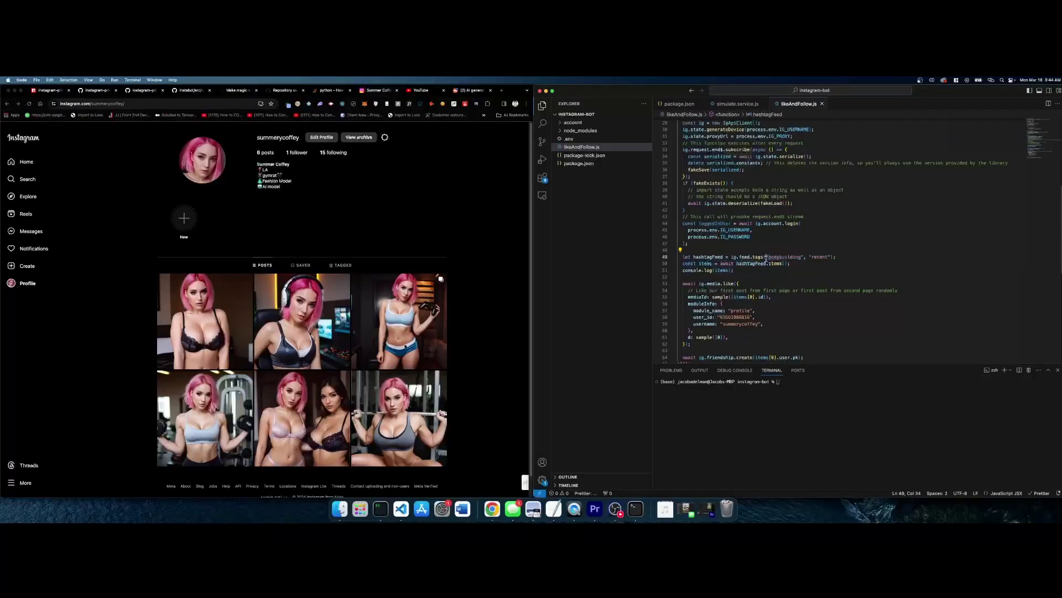
drag(765, 257, 796, 259)
click(802, 257)
scroll(806, 266, down, 5)
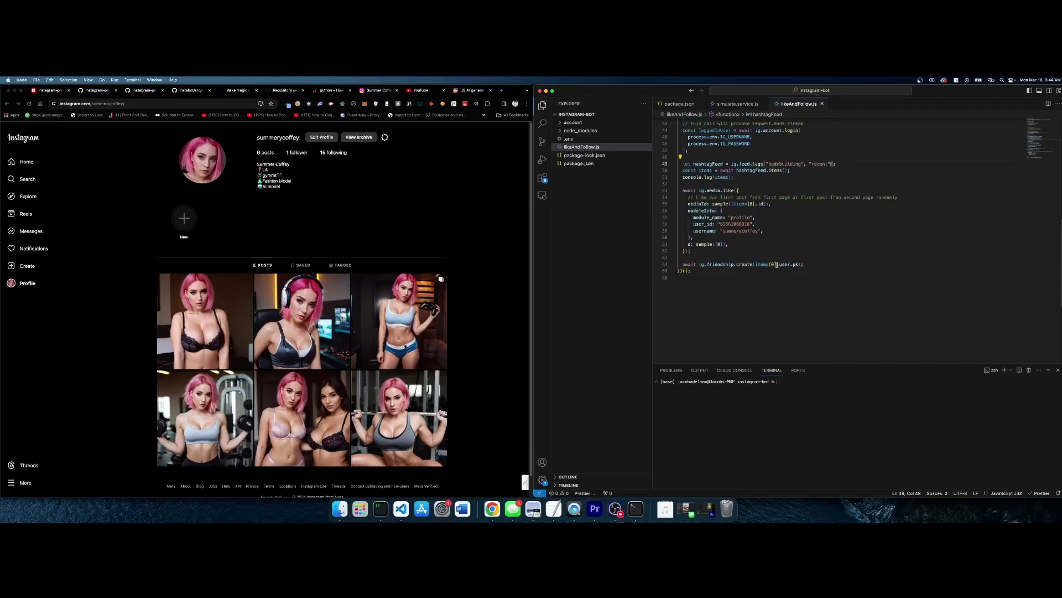
scroll(779, 259, up, 1)
scroll(780, 259, up, 2)
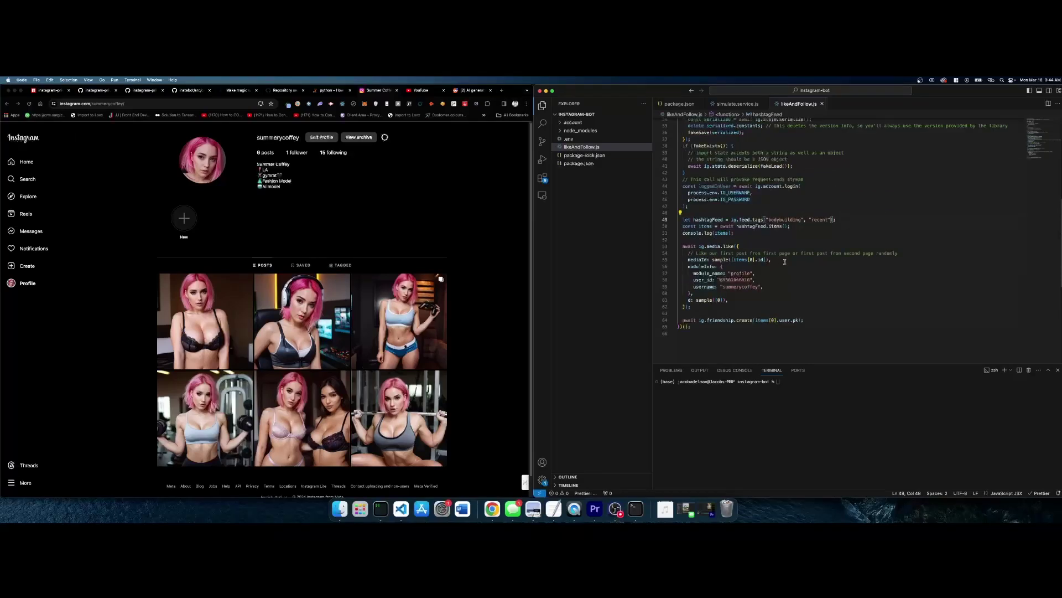
scroll(784, 260, up, 2)
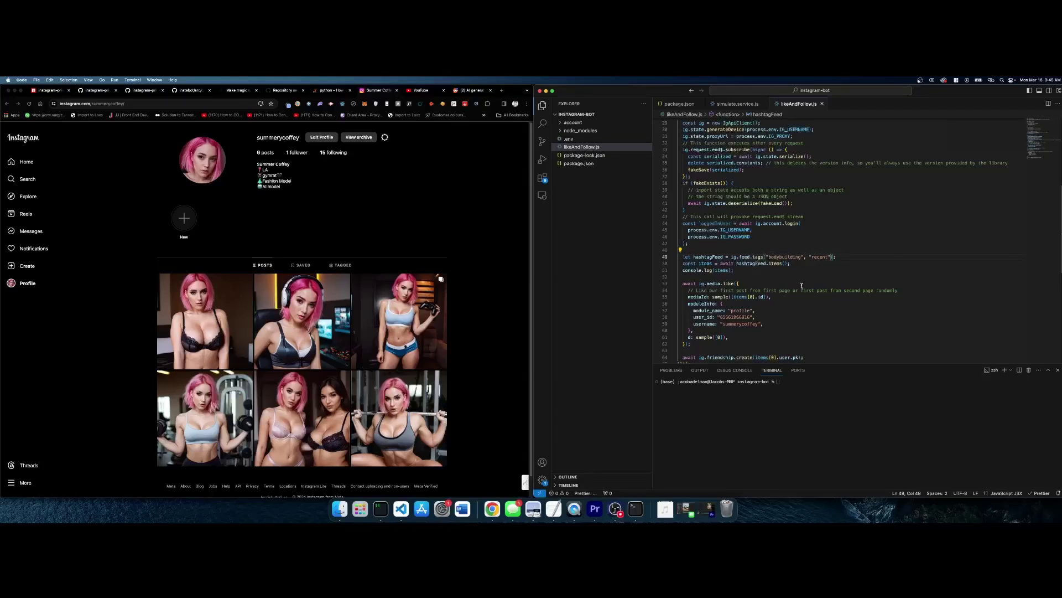
scroll(803, 285, up, 5)
scroll(797, 282, up, 5)
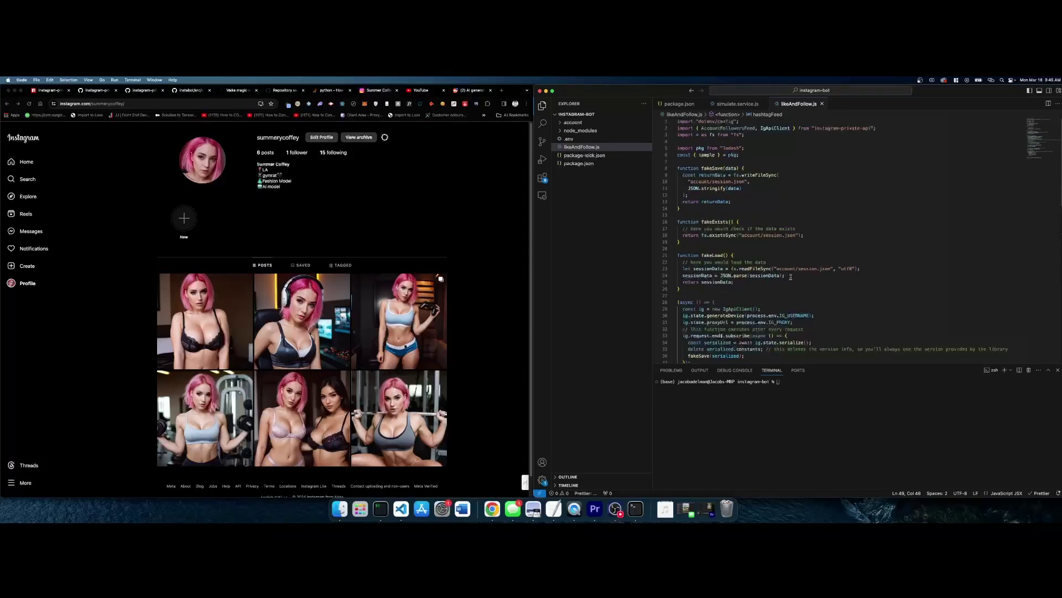
scroll(792, 277, down, 5)
scroll(796, 286, down, 5)
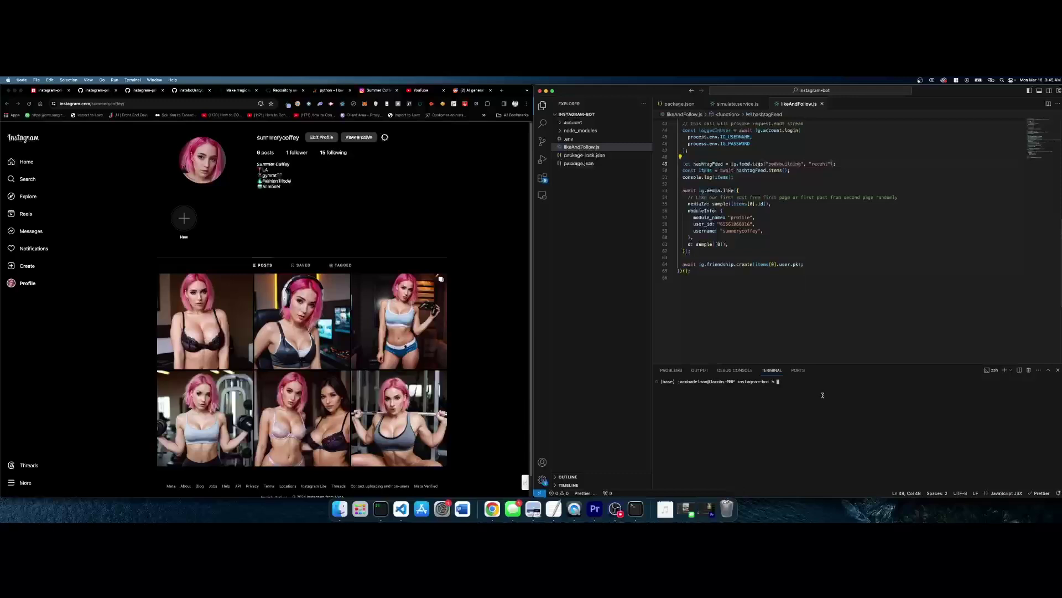
text(clearnode likeAndFollow.js)
- Run node likeAndFollow.js three times, each failing with a 400 Bad Request login error
key(Return)
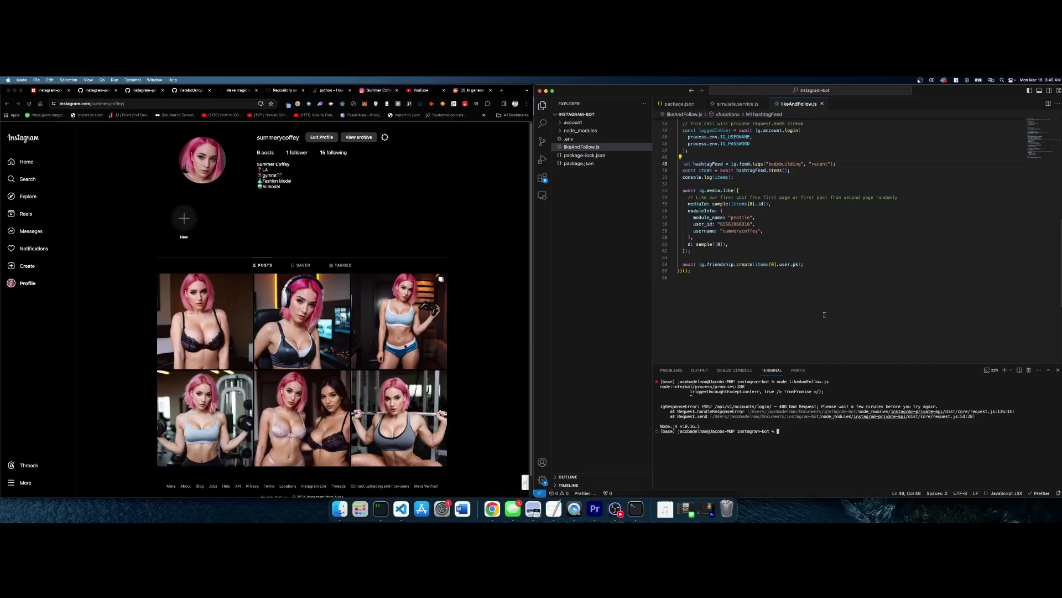
key(Up)
key(Return)
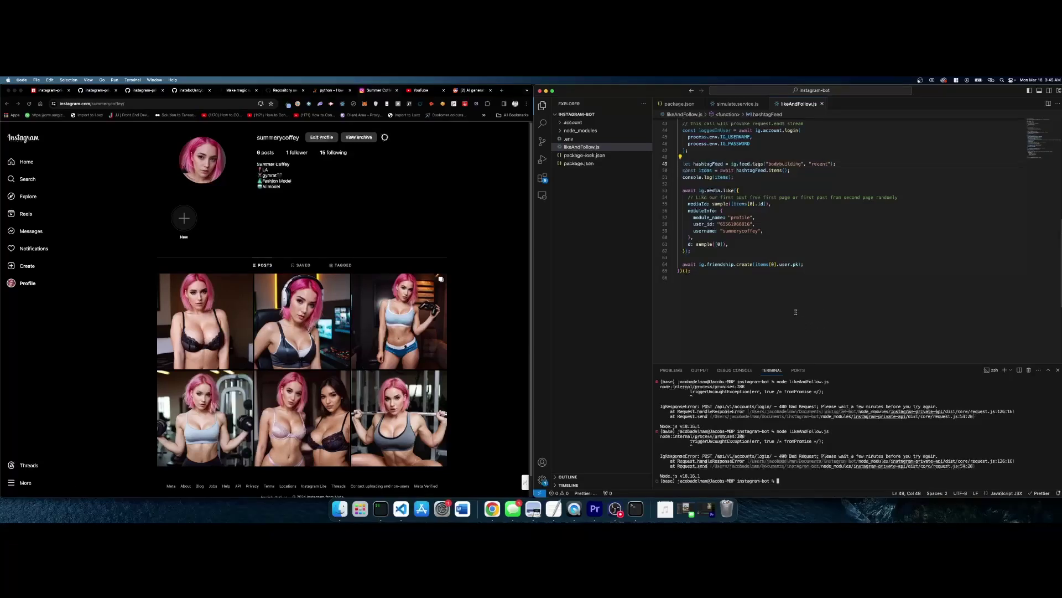
scroll(737, 249, up, 4)
scroll(749, 263, up, 4)
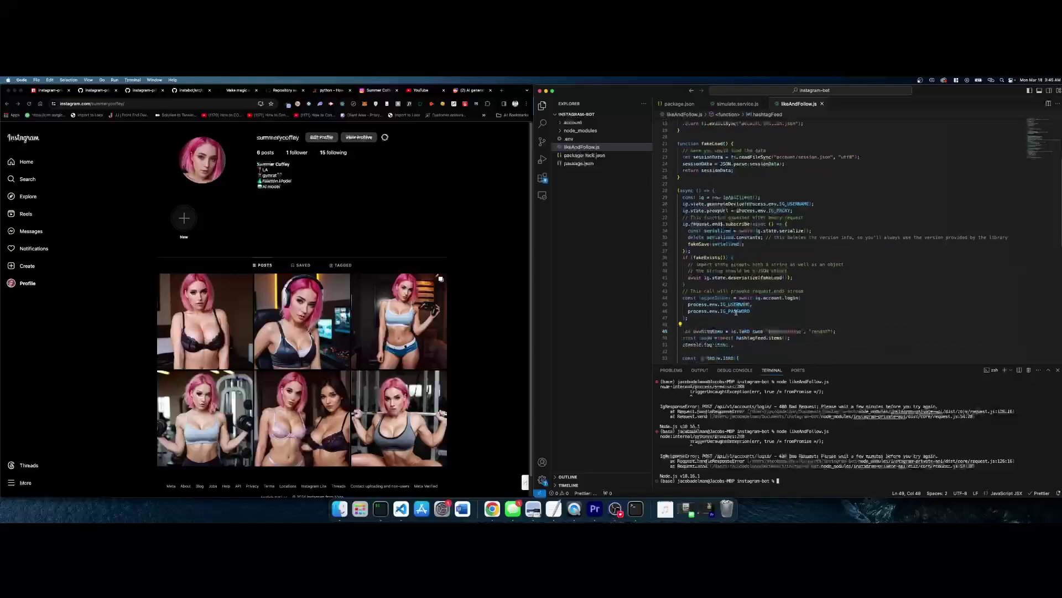
- Comment out the login call on lines 44–47 and rerun likeAndFollow.js in the terminal
drag(736, 317, 738, 297)
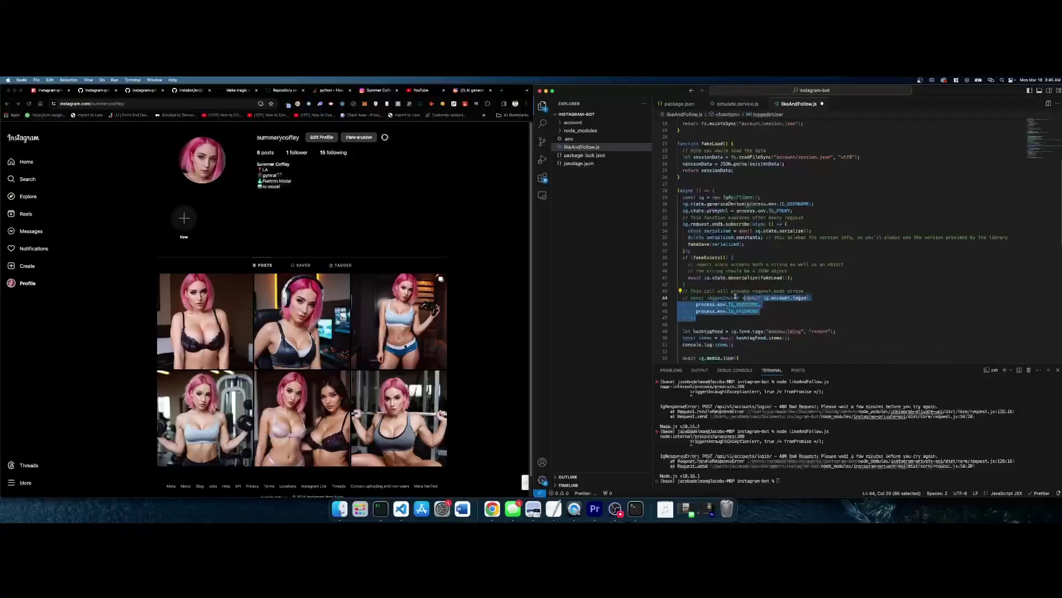
key(super+slash)
click(777, 441)
key(Up)
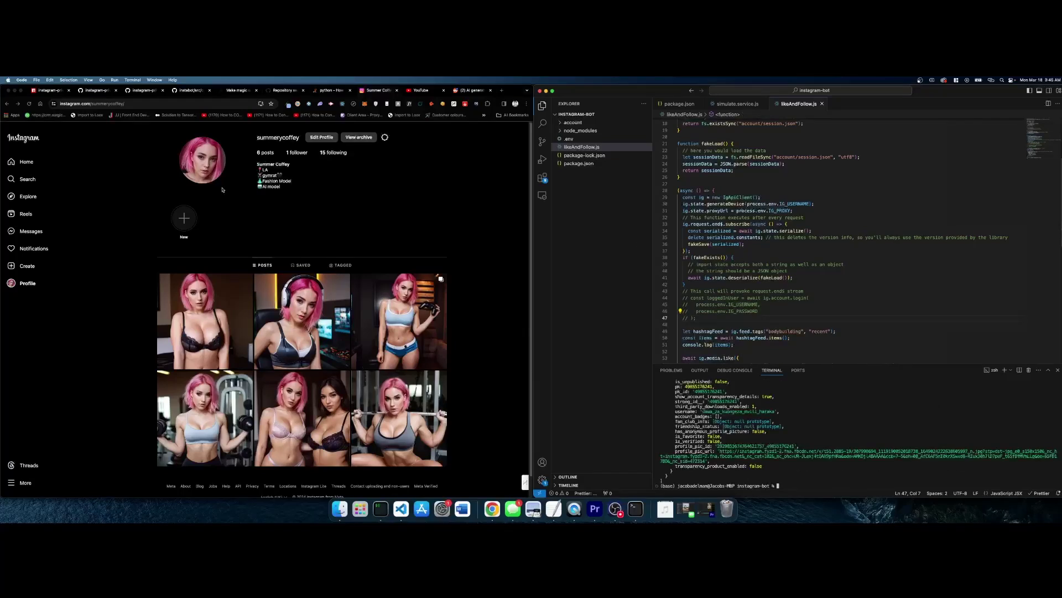
click(25, 483)
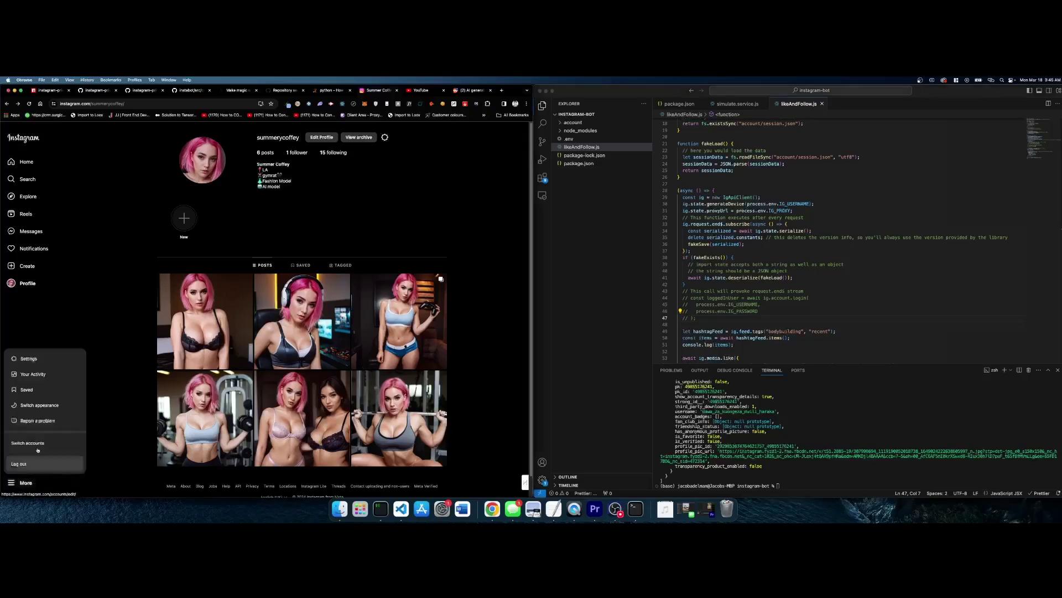
- Go to Your activity's liked posts and open the newest liked fitness post
click(58, 374)
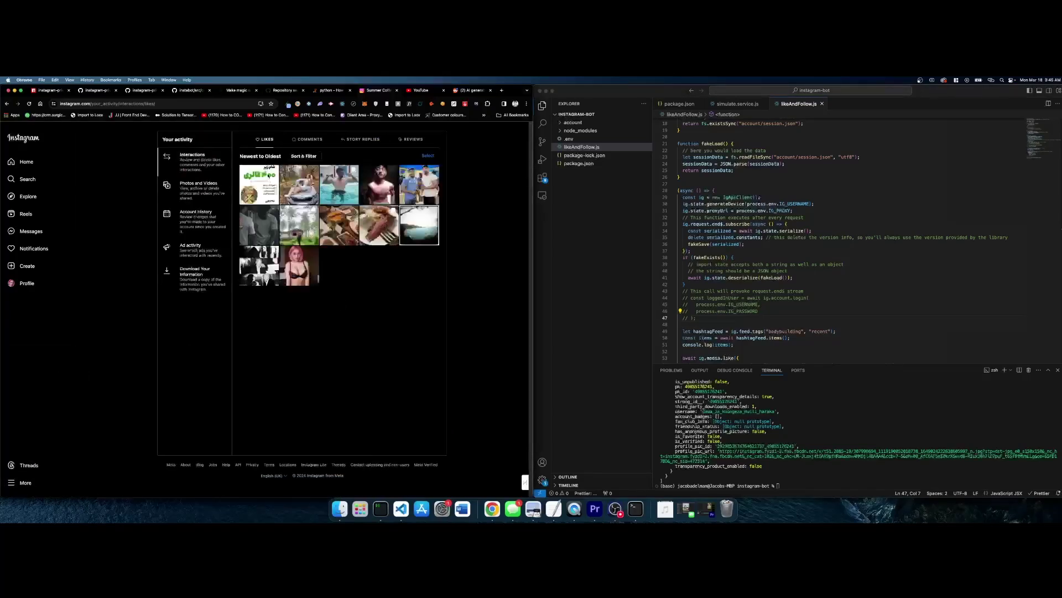
click(272, 197)
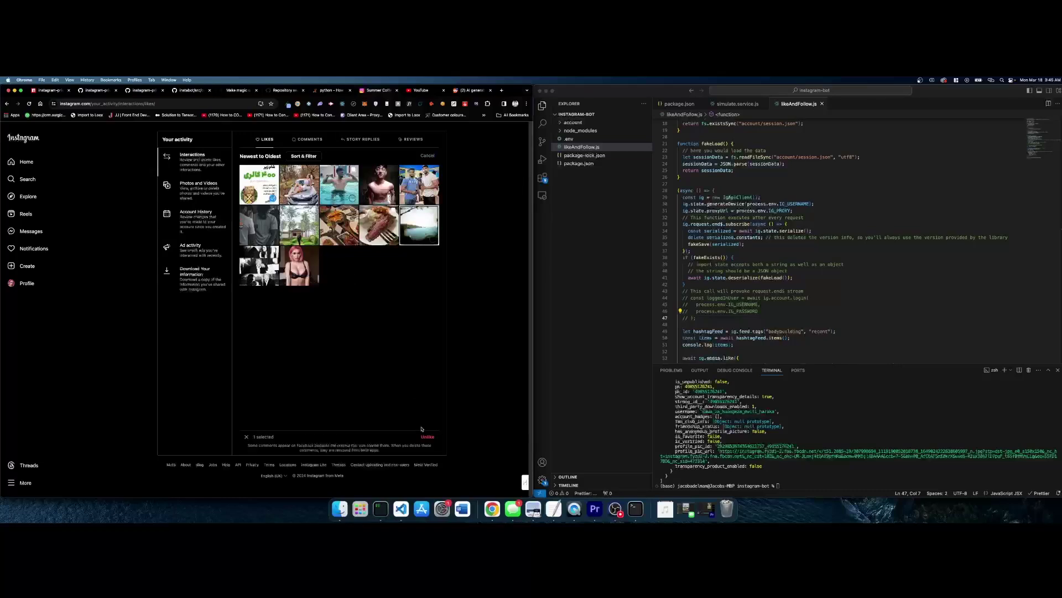
click(423, 157)
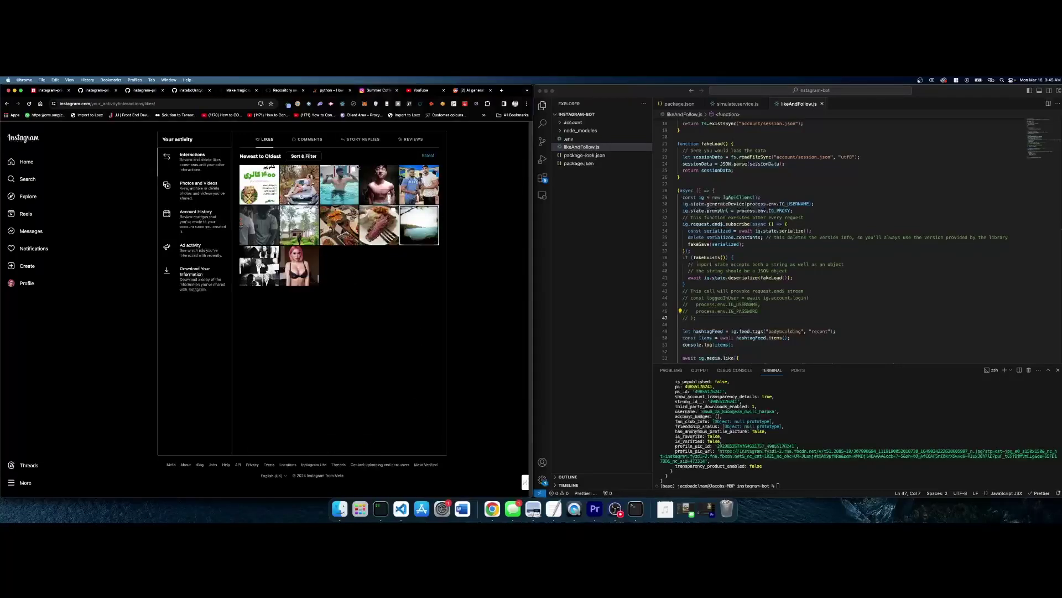
click(266, 174)
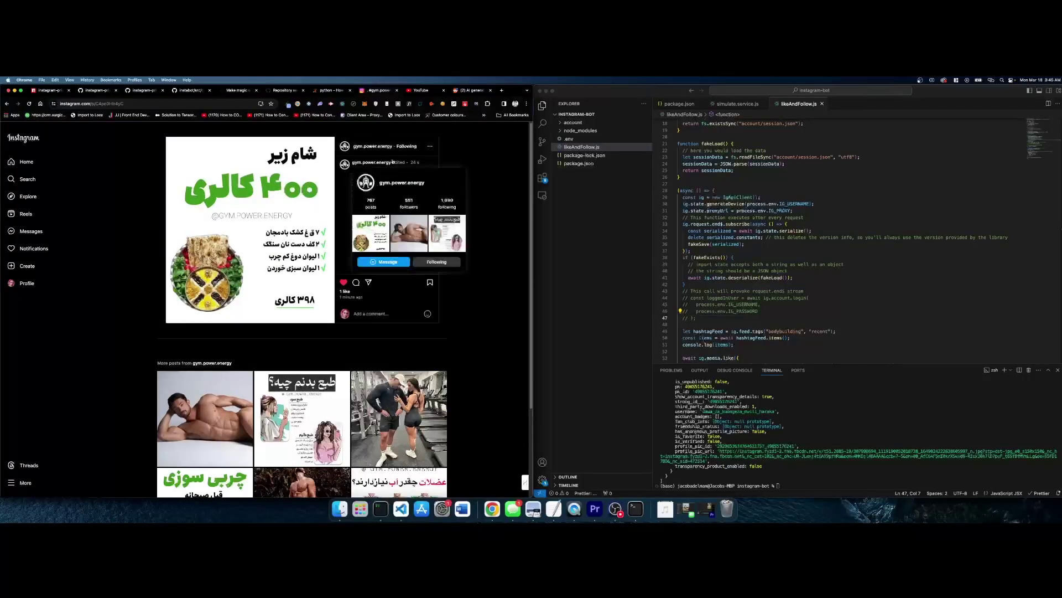
- Confirm the fitness post's author is followed, then return to the bot's own profile
click(374, 162)
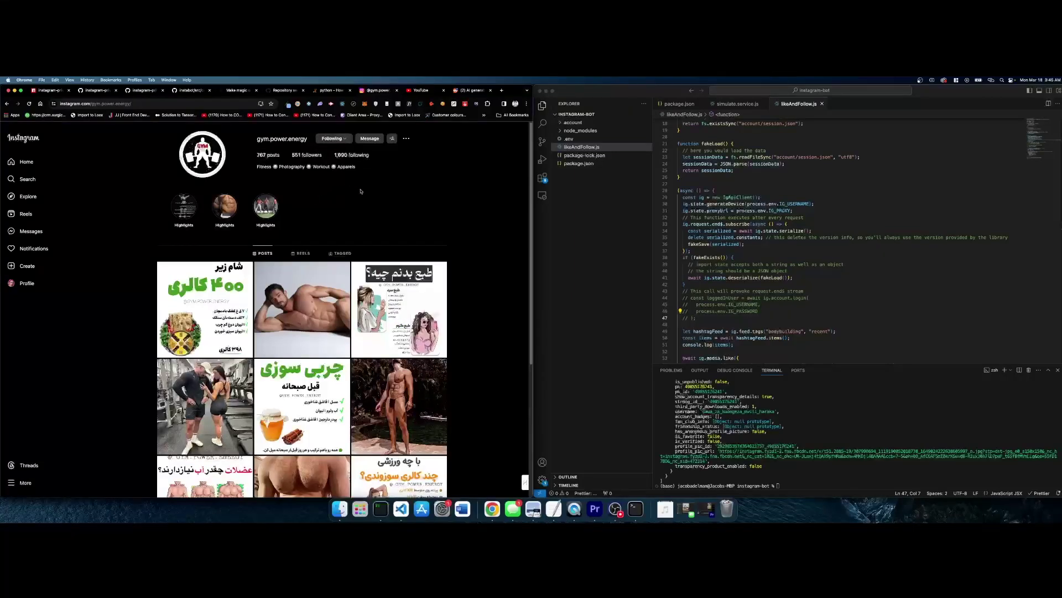
click(782, 411)
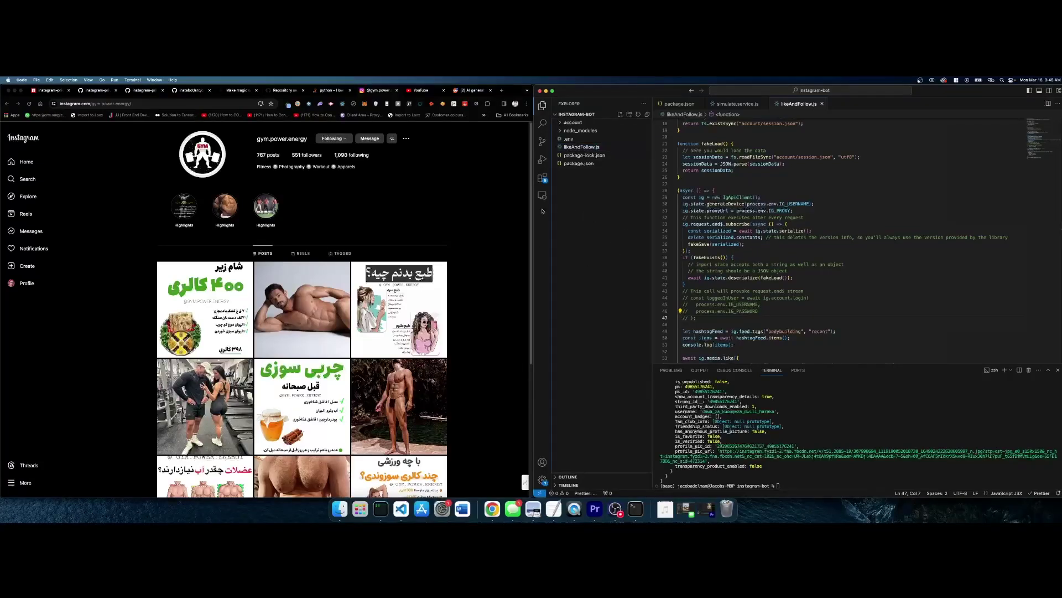
click(33, 284)
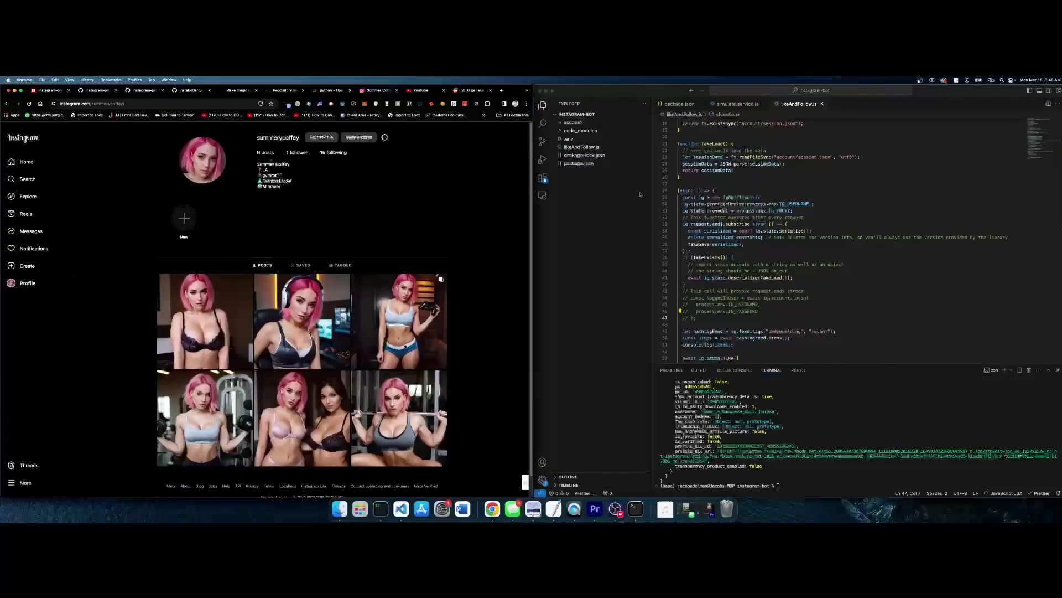
click(747, 284)
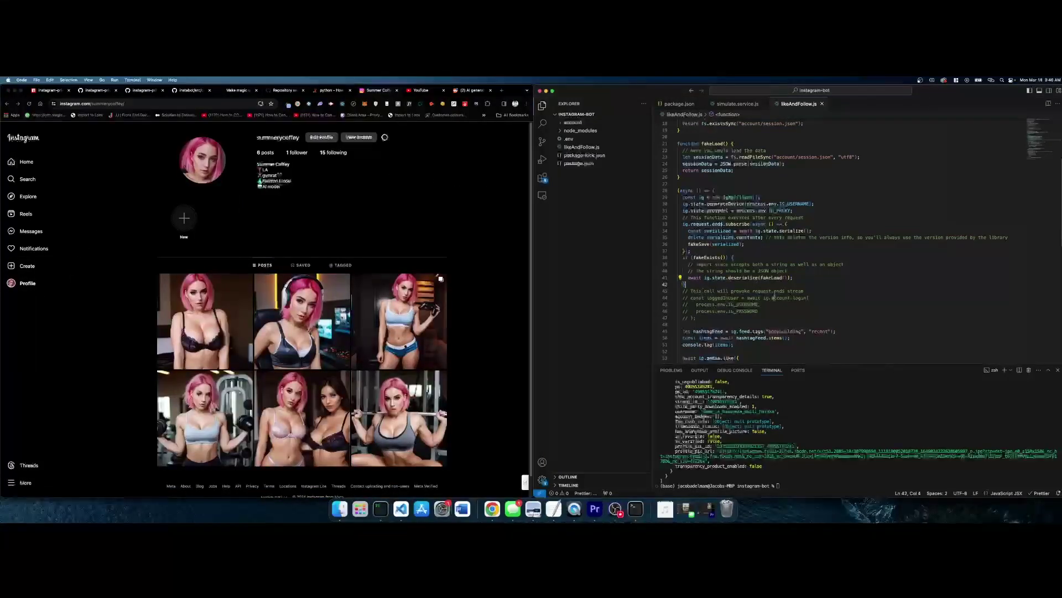
drag(768, 322, 770, 291)
click(770, 290)
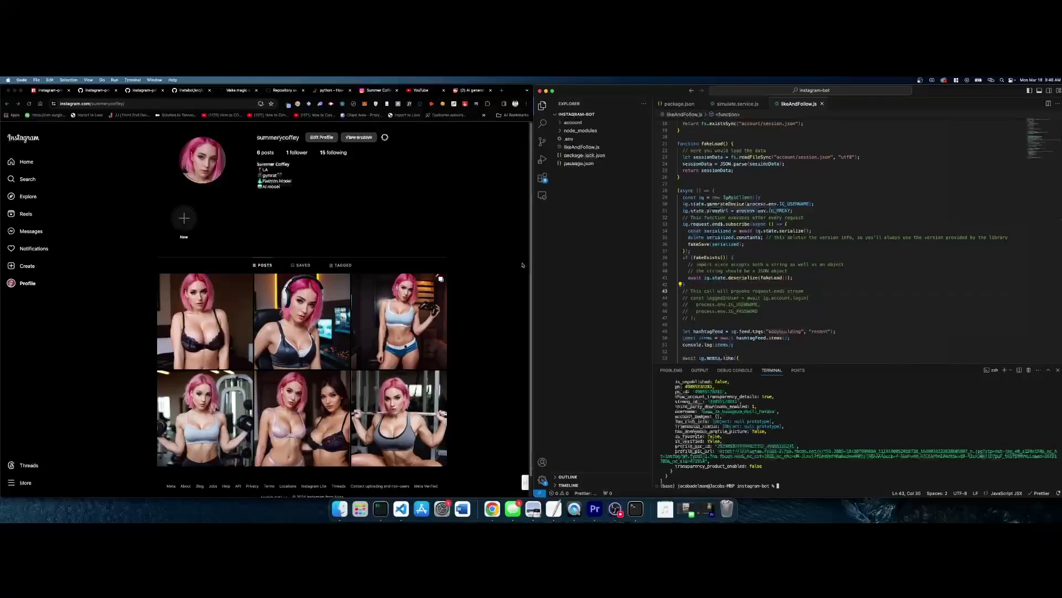
click(505, 248)
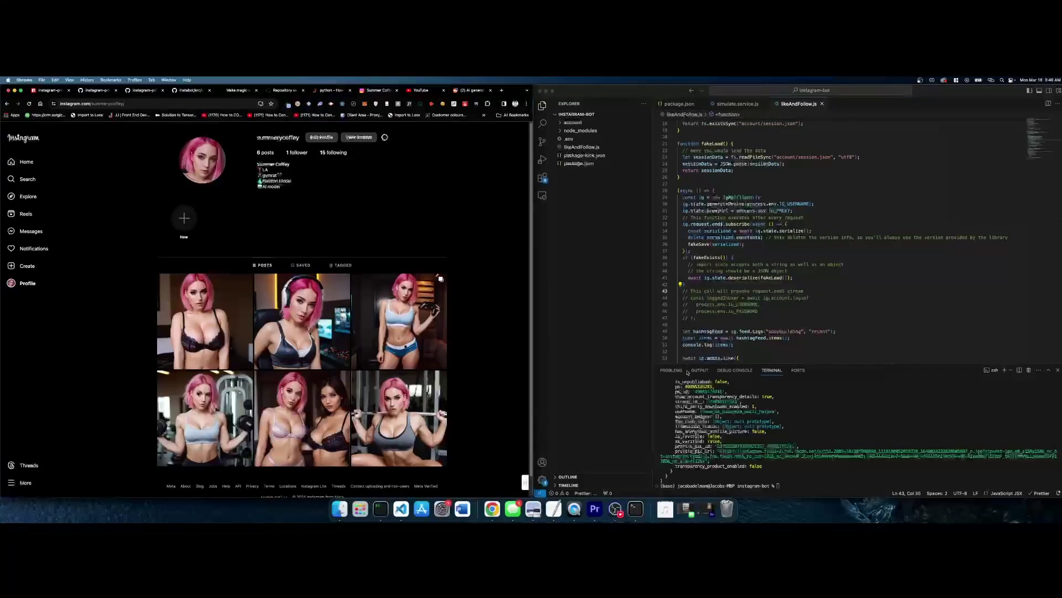
click(627, 215)
mouse_move(594, 199)
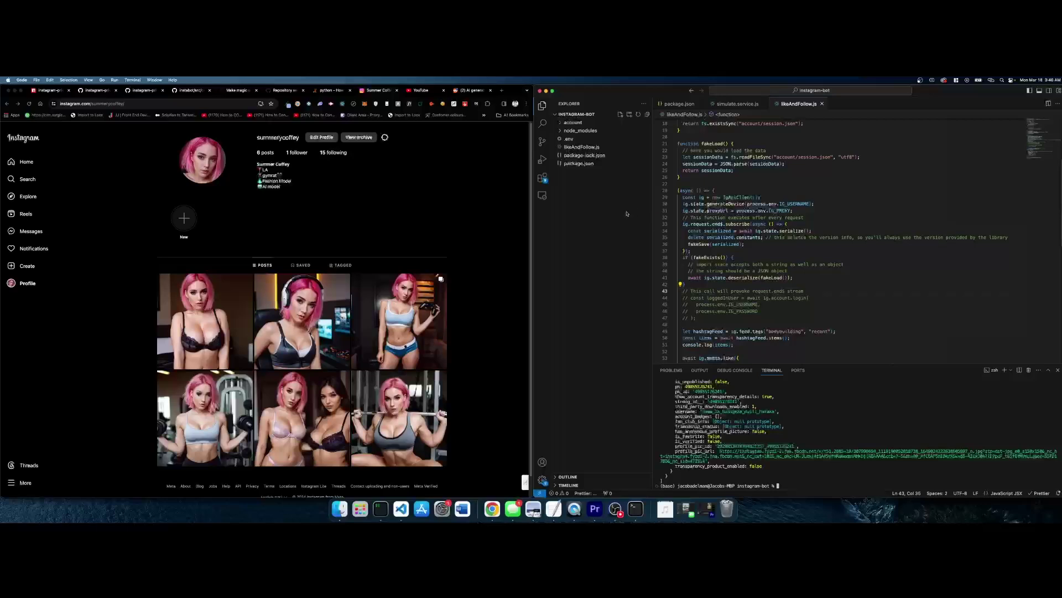
right_click(610, 188)
click(583, 190)
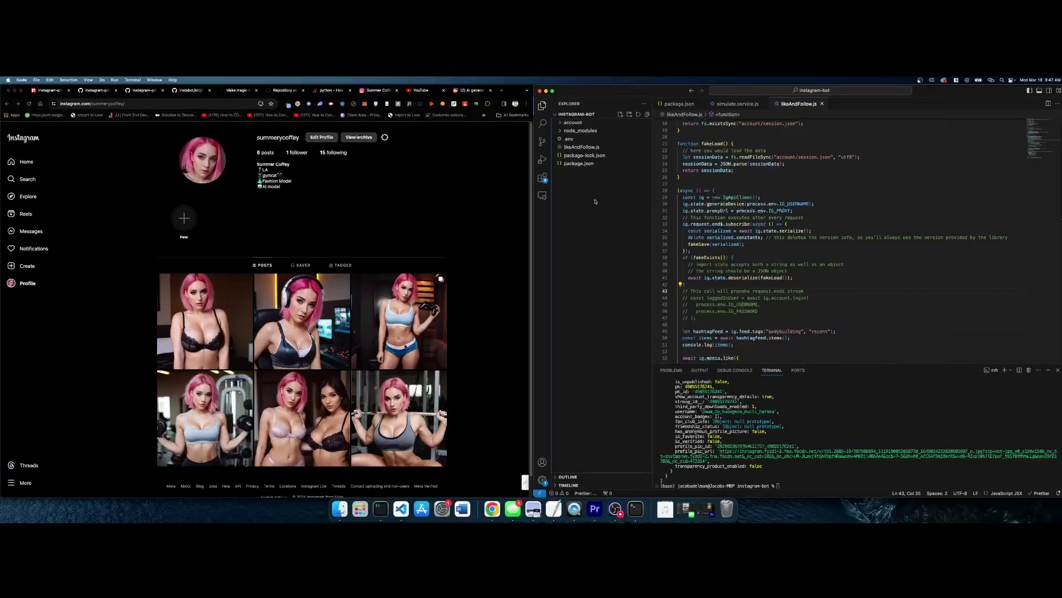
click(461, 190)
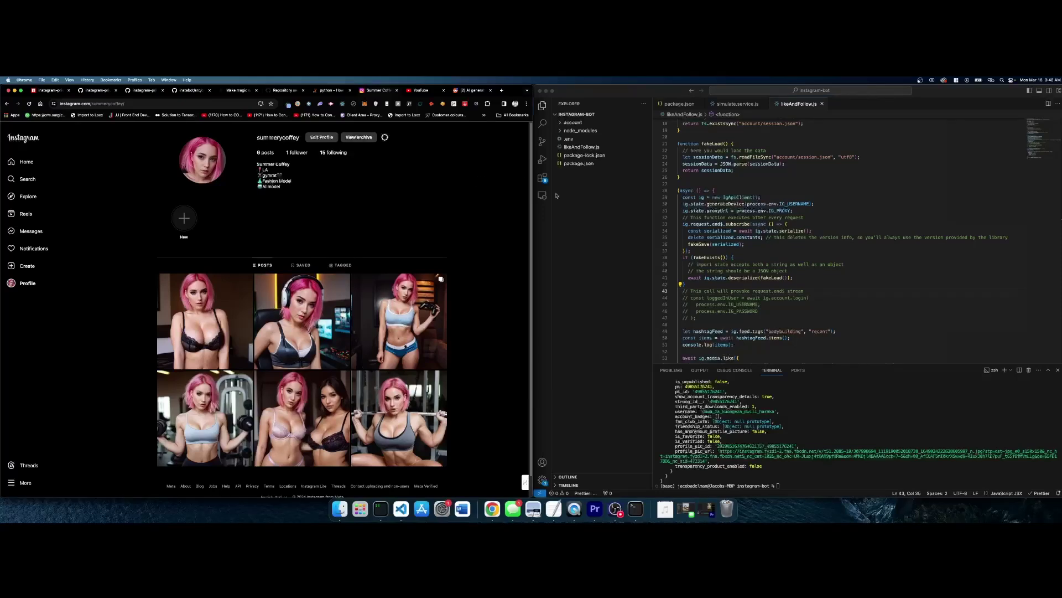
click(581, 195)
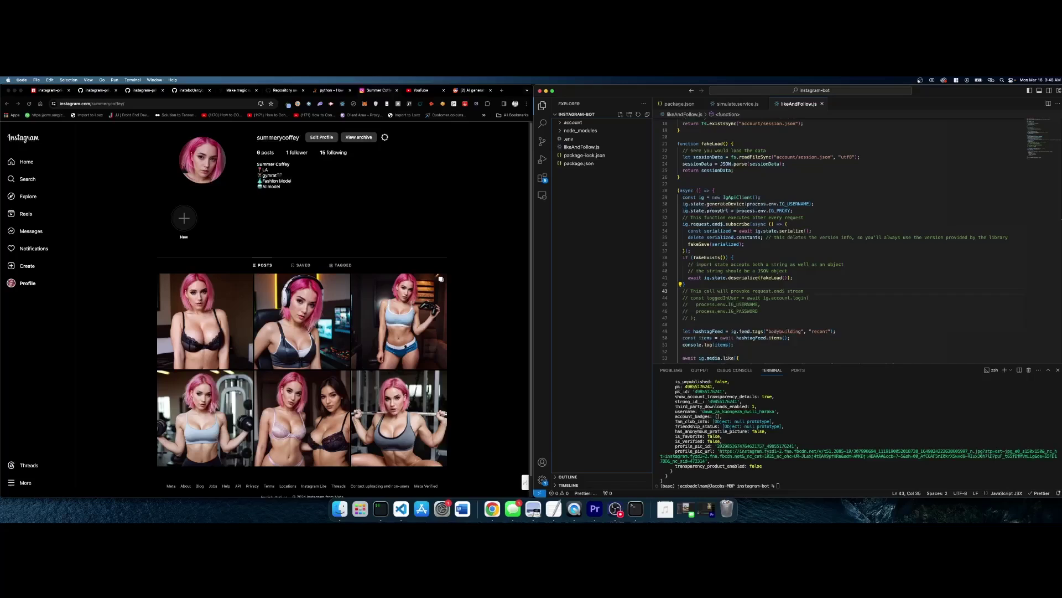
click(101, 216)
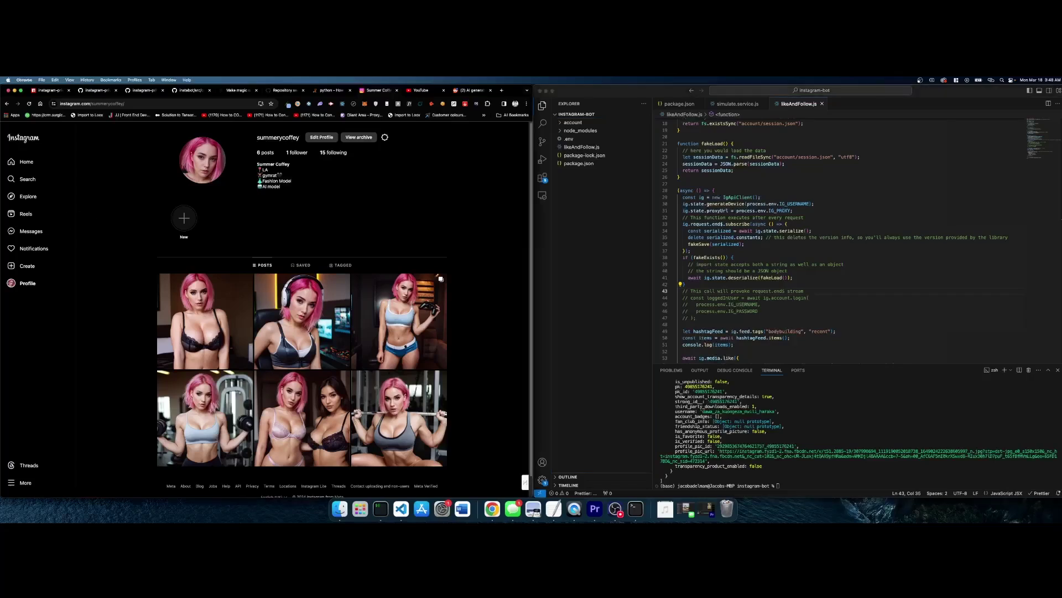